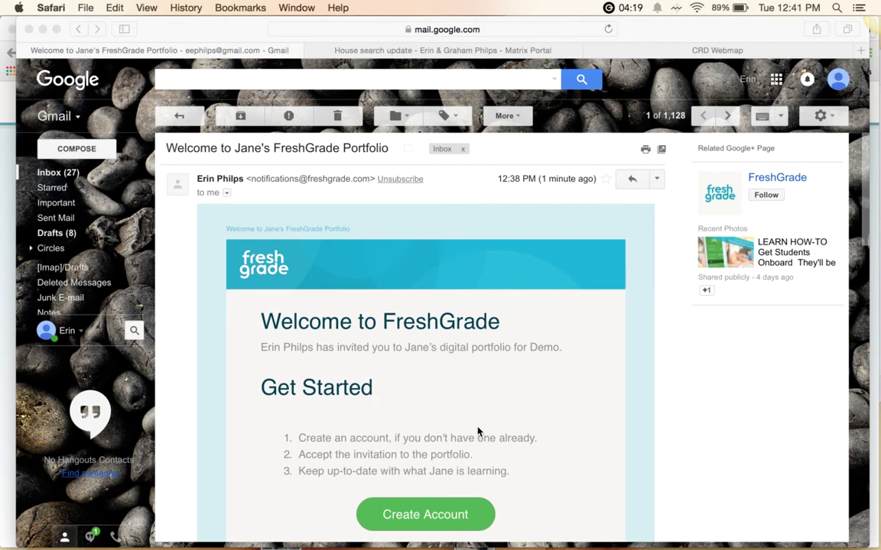
# Start parent account creation from the Welcome to Jane's FreshGrade Portfolio invite email in Gmail
pyautogui.click(465, 382)
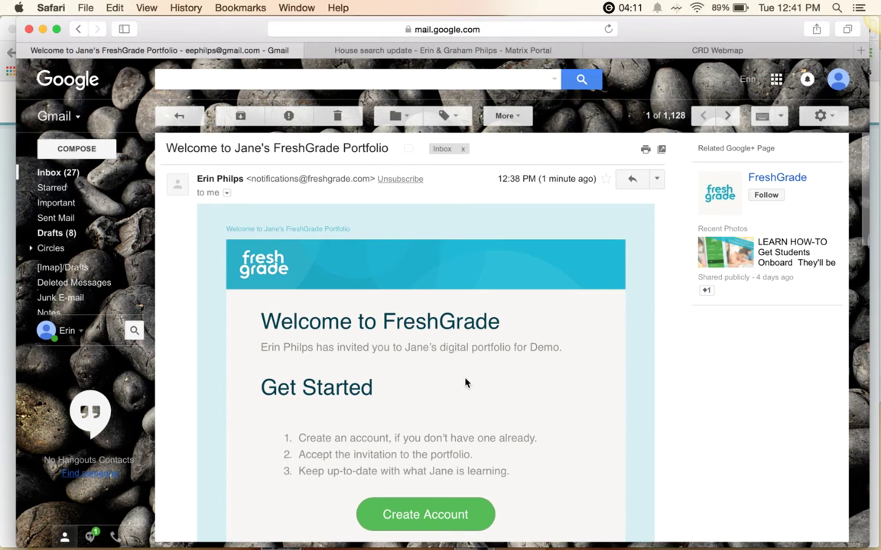
pyautogui.scroll(-4, 464, 382)
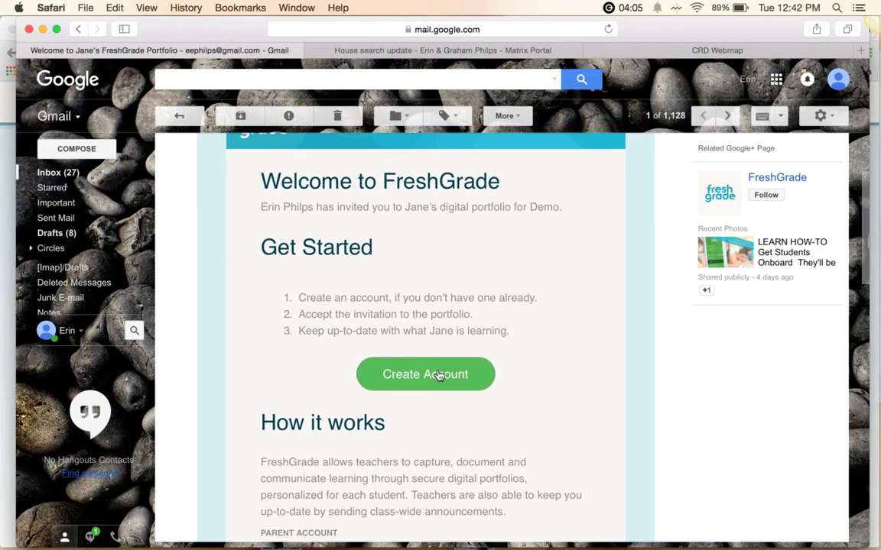
pyautogui.click(439, 376)
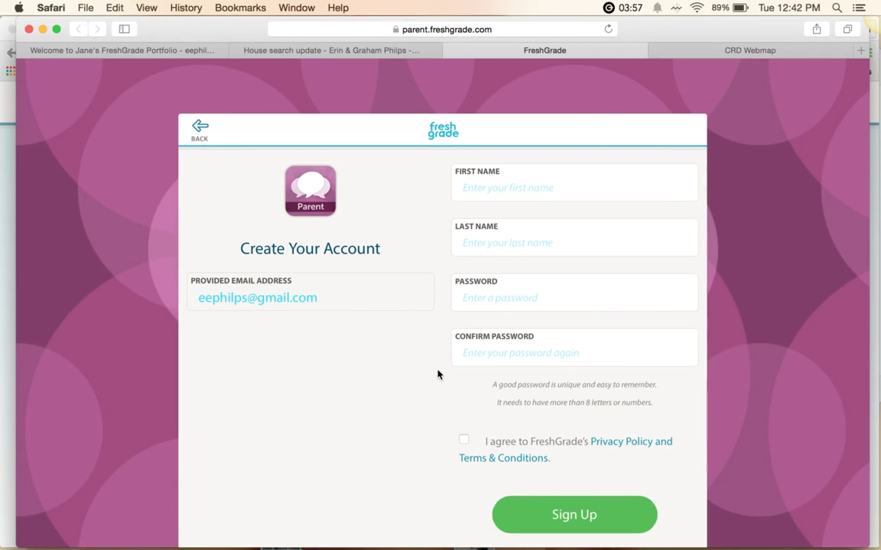
# Sign up with the parent's first and last name and a confirmed password, accepting the terms
pyautogui.click(503, 194)
pyautogui.press('Tab')
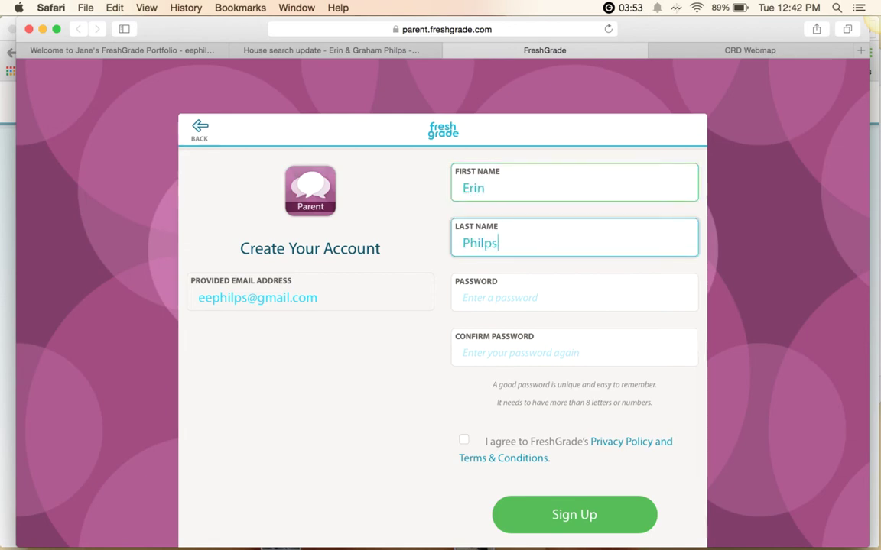
pyautogui.press('Tab')
pyautogui.write('••••••••••••')
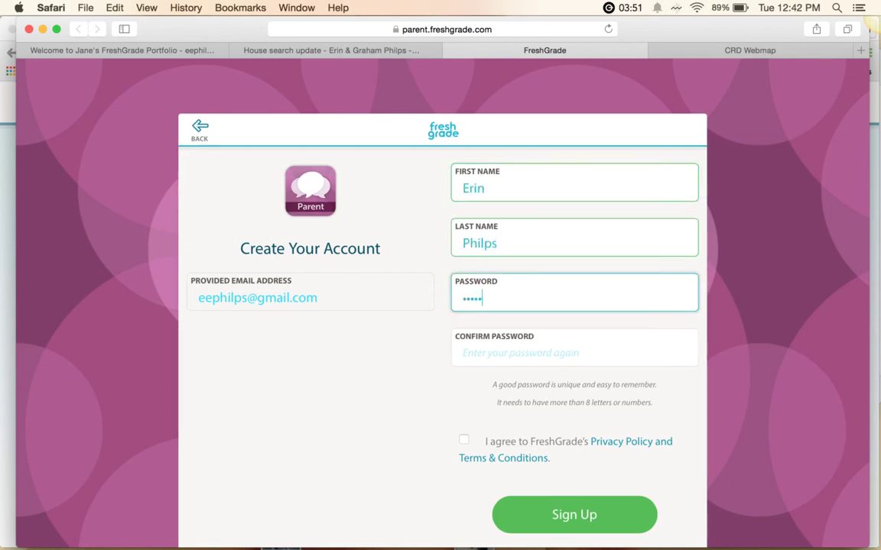
pyautogui.press('Tab')
pyautogui.write('•••••••••••')
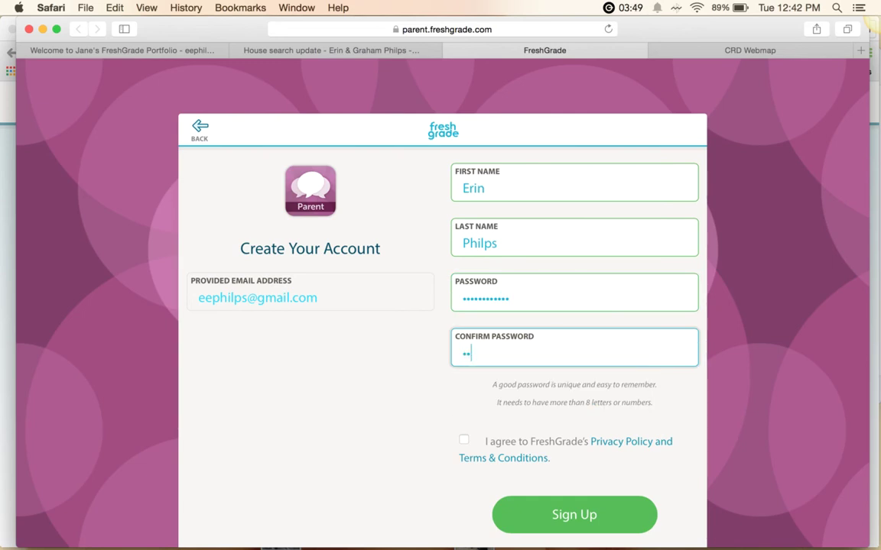
pyautogui.write('•')
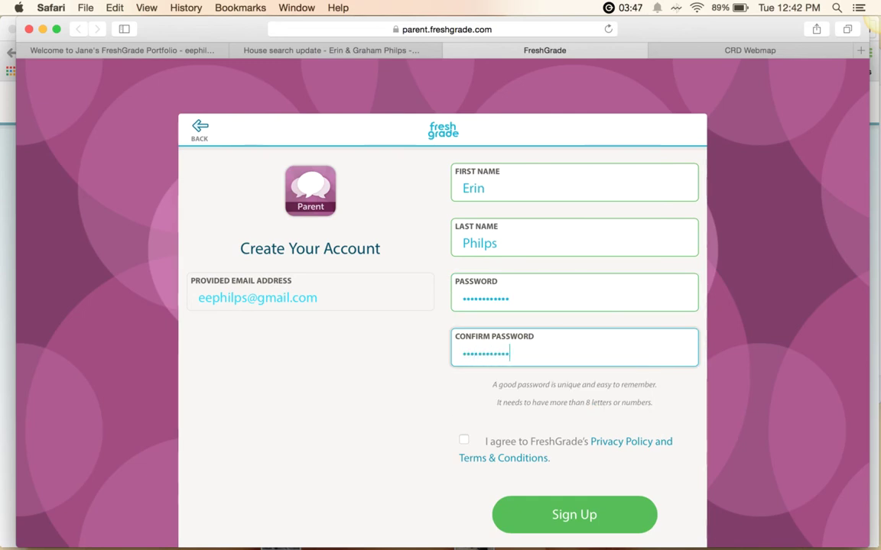
pyautogui.click(464, 442)
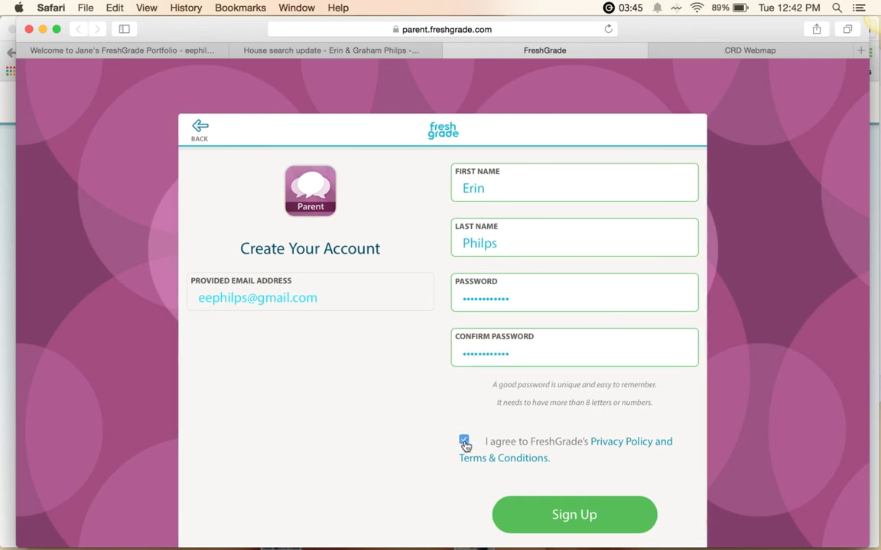
pyautogui.click(531, 524)
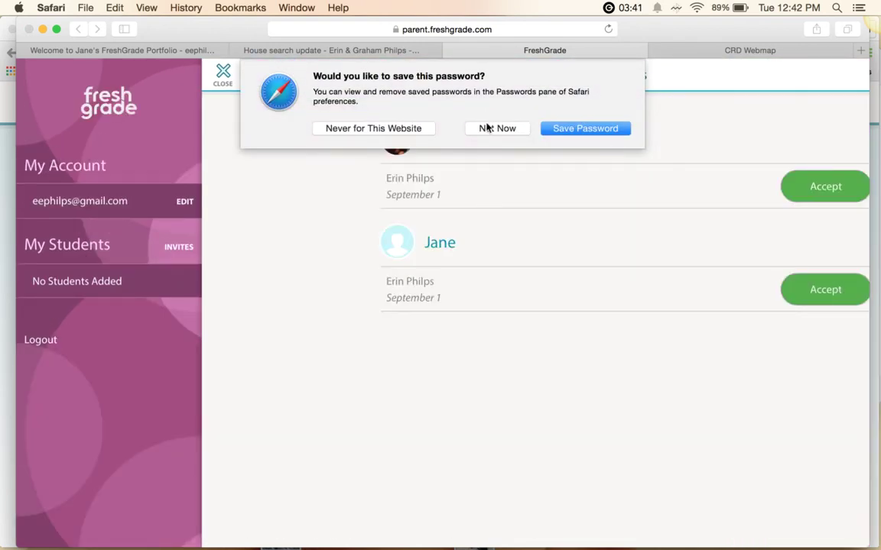
# Decline Safari's password save and accept both student portfolio invitations
pyautogui.click(486, 128)
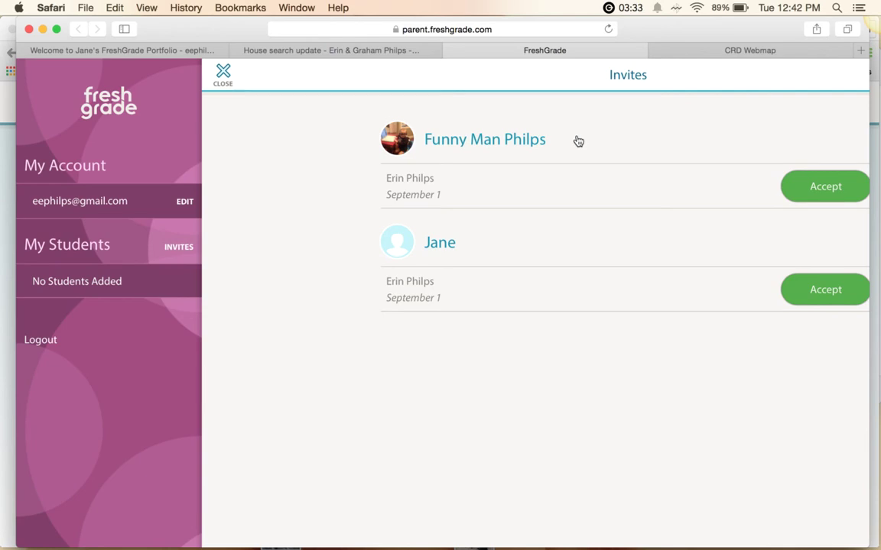
pyautogui.click(816, 192)
pyautogui.click(661, 189)
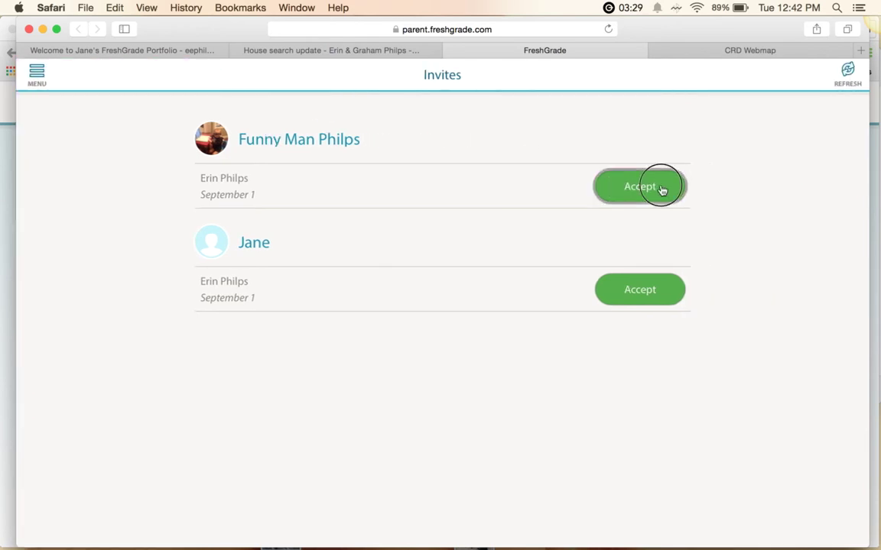
pyautogui.click(639, 295)
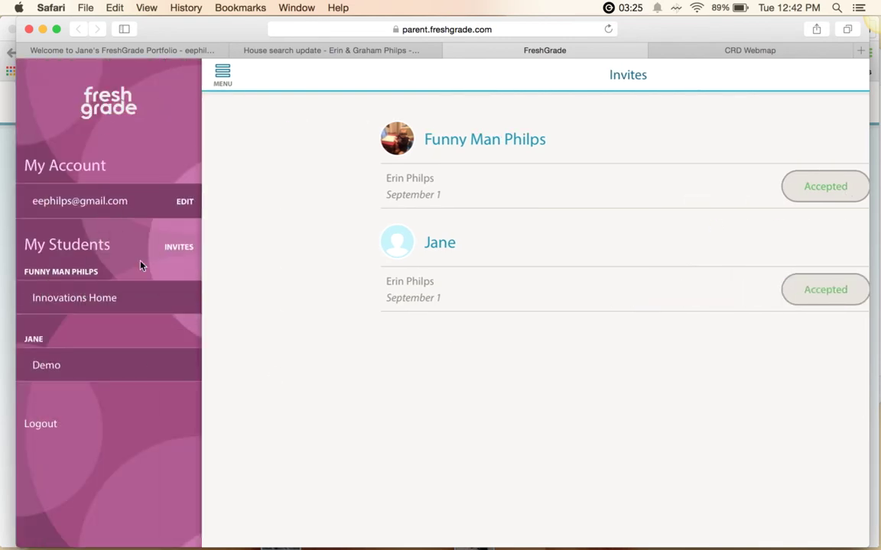
# Open the Innovations Home portfolio and browse its Join G+, photo and secret-handshake posts
pyautogui.click(90, 300)
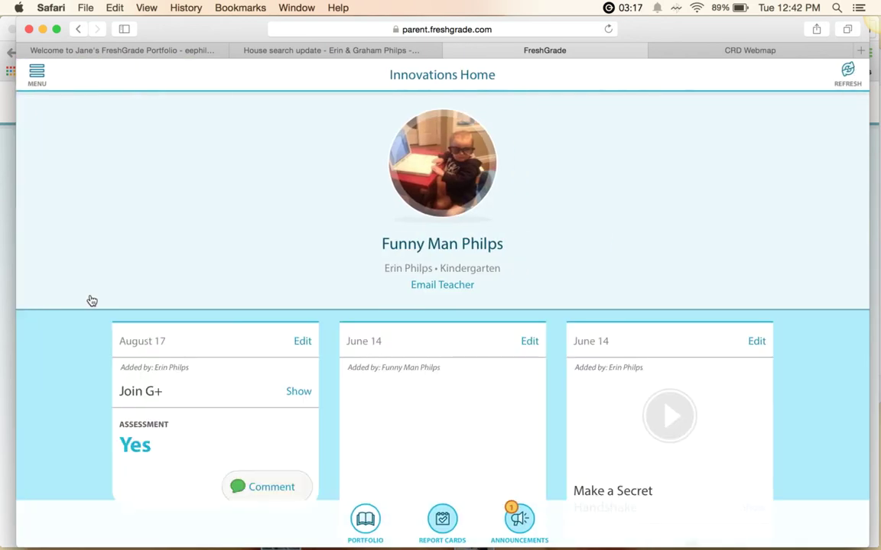
pyautogui.scroll(-1, 91, 299)
pyautogui.scroll(-5, 90, 300)
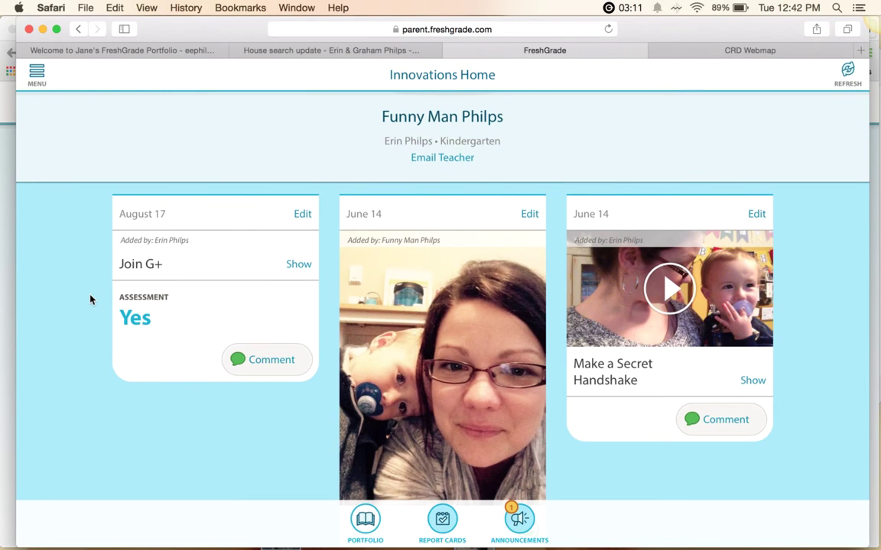
pyautogui.scroll(5, 90, 299)
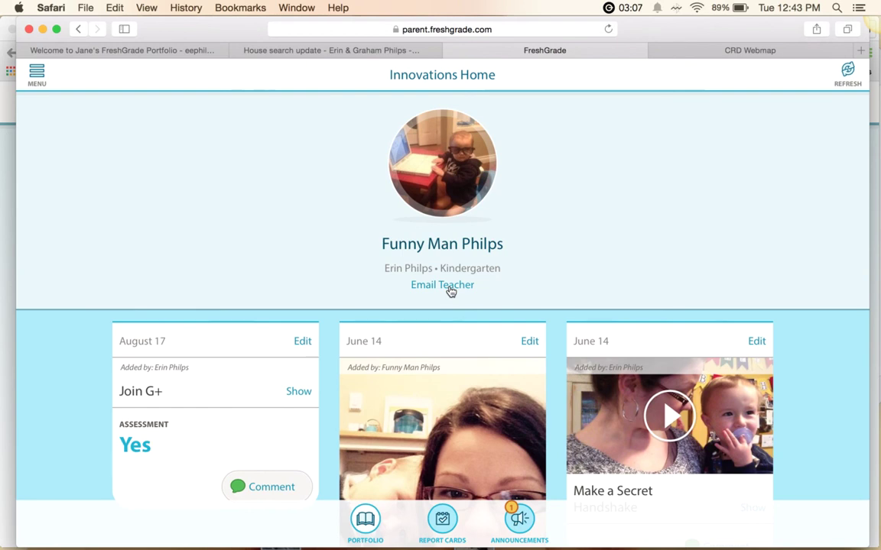
pyautogui.scroll(-4, 554, 275)
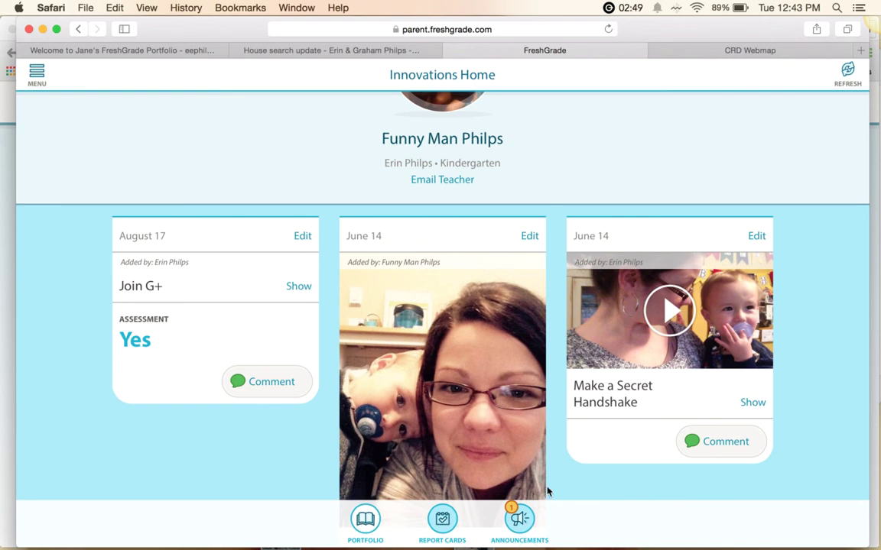
pyautogui.scroll(-2, 543, 388)
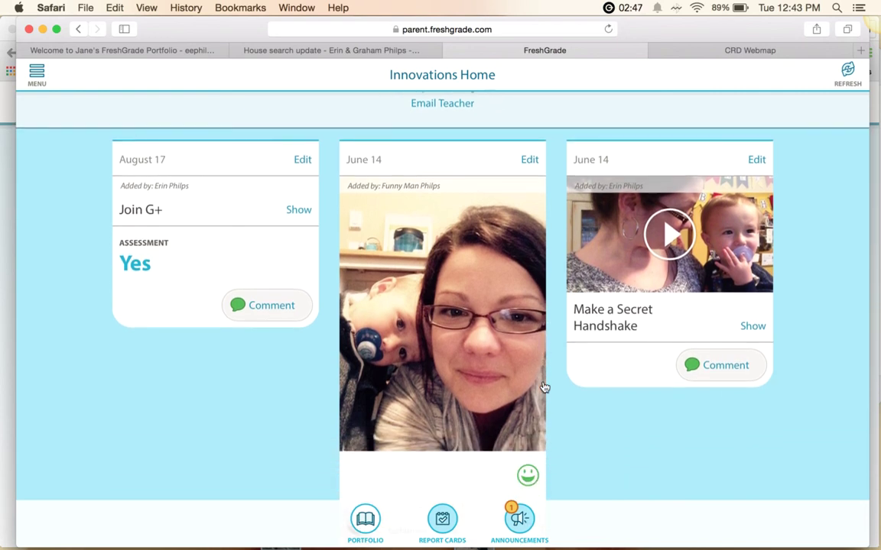
pyautogui.scroll(-1, 544, 388)
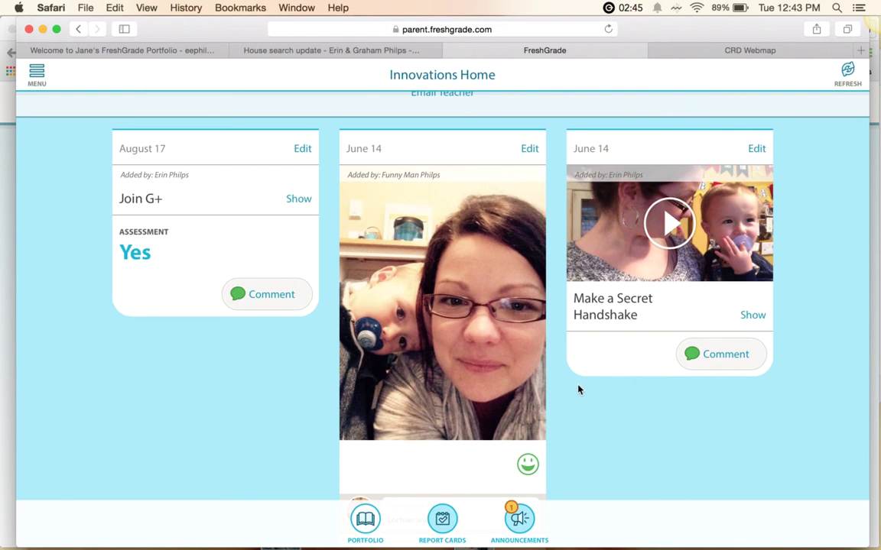
# Comment 'Wow! Great counting!' on Make a Secret Handshake and show its Dance description
pyautogui.click(701, 357)
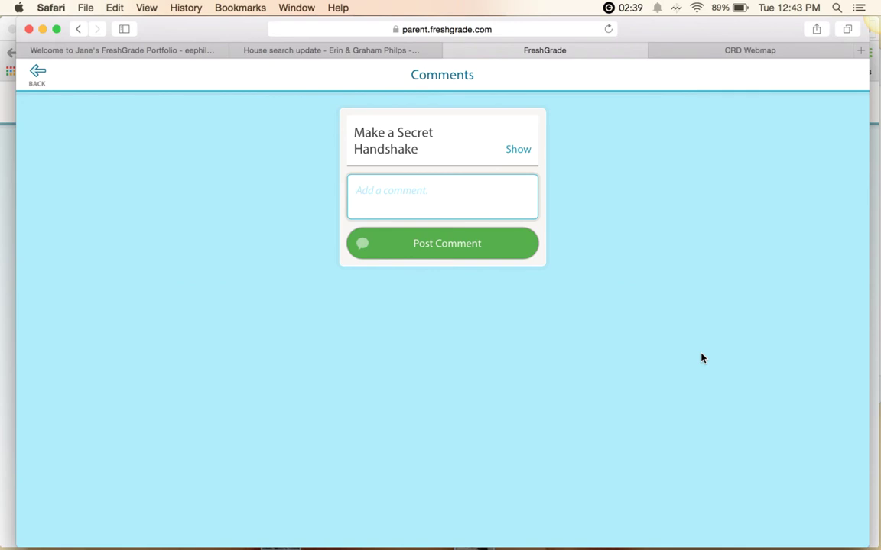
pyautogui.write('WOw')
pyautogui.press('BackSpace')
pyautogui.press('BackSpace')
pyautogui.write('ow! Great')
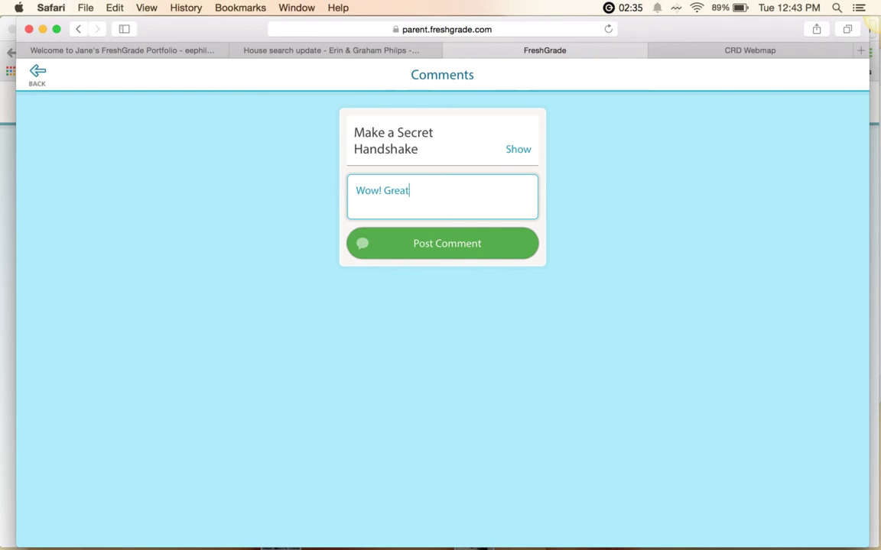
pyautogui.write(' counting Loch')
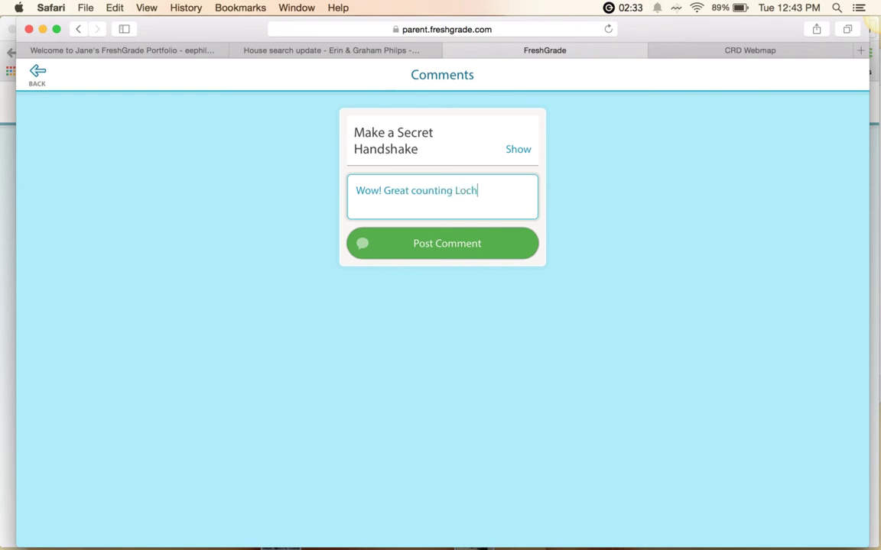
pyautogui.press('BackSpace')
pyautogui.press('BackSpace')
pyautogui.write('!')
pyautogui.click(456, 242)
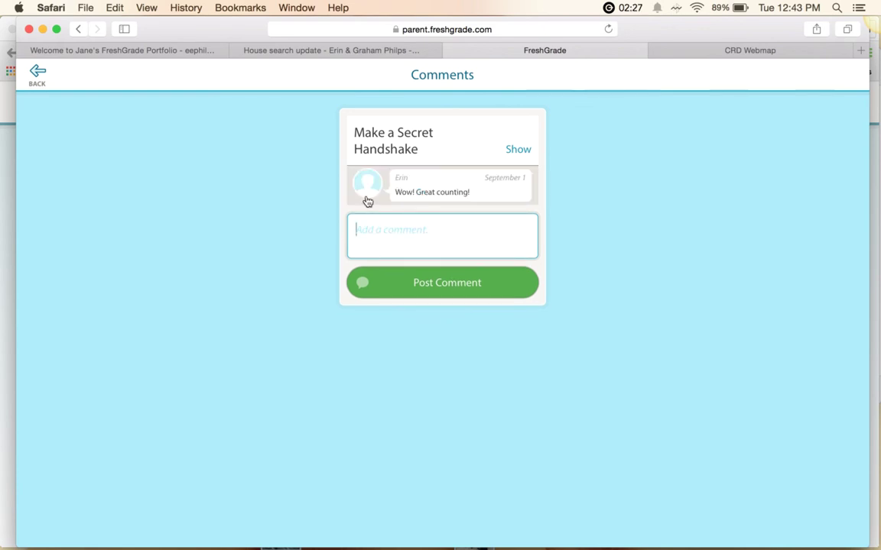
pyautogui.click(517, 150)
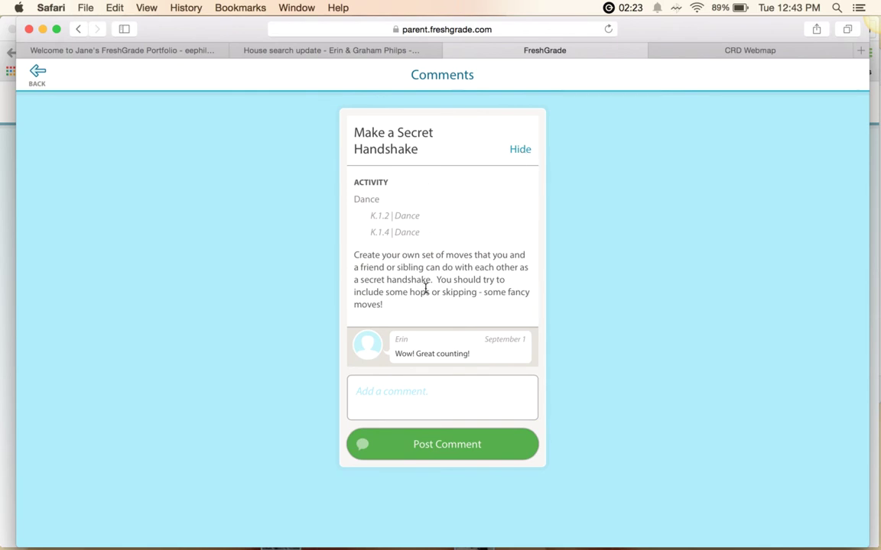
# Go back to Innovations Home and expand the Make a Secret Handshake card's details
pyautogui.click(37, 74)
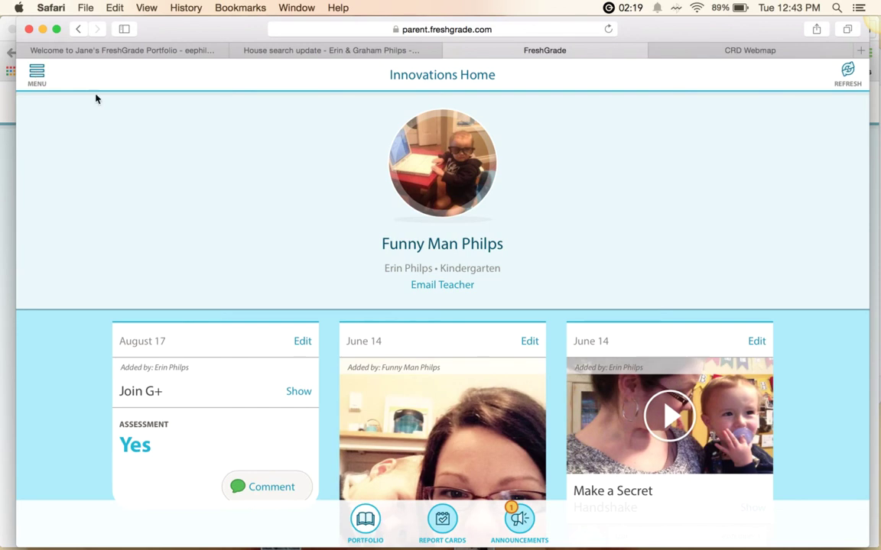
pyautogui.scroll(-2, 186, 156)
pyautogui.scroll(-4, 186, 156)
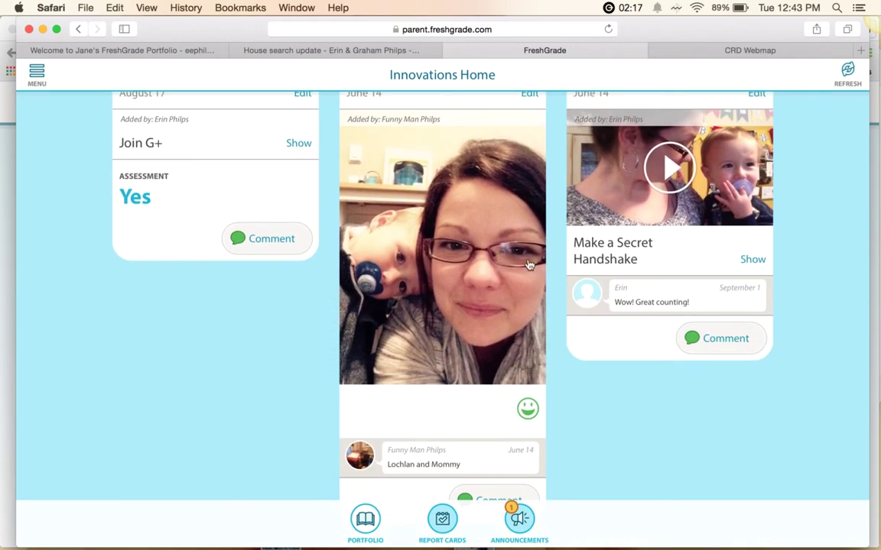
pyautogui.scroll(1, 672, 232)
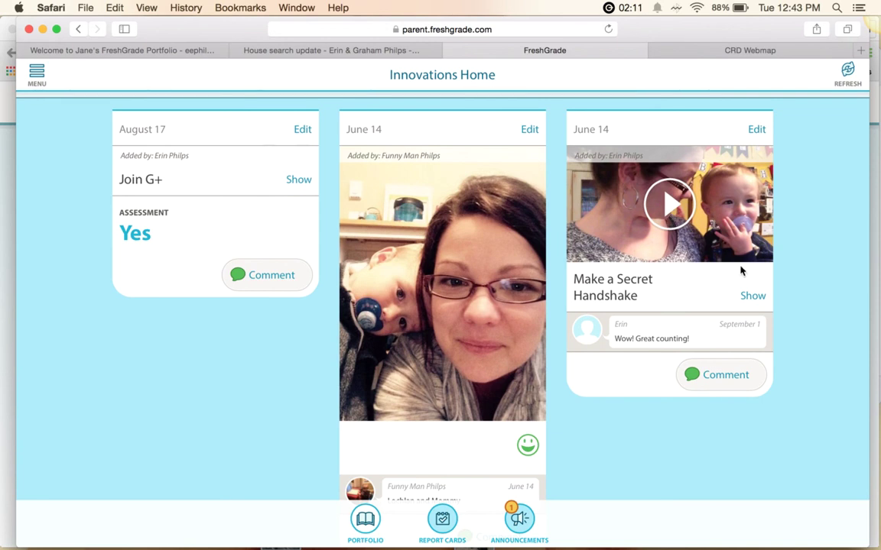
pyautogui.click(755, 299)
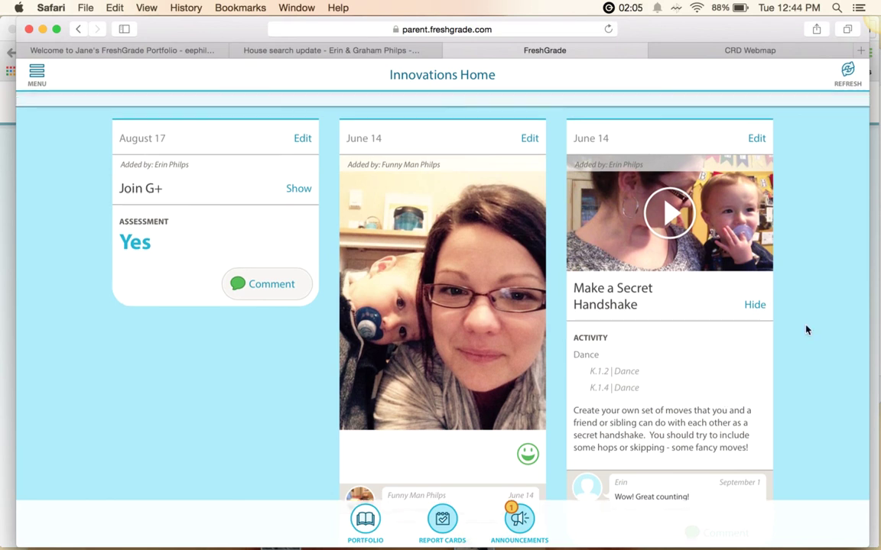
pyautogui.scroll(2, 805, 330)
pyautogui.scroll(4, 806, 330)
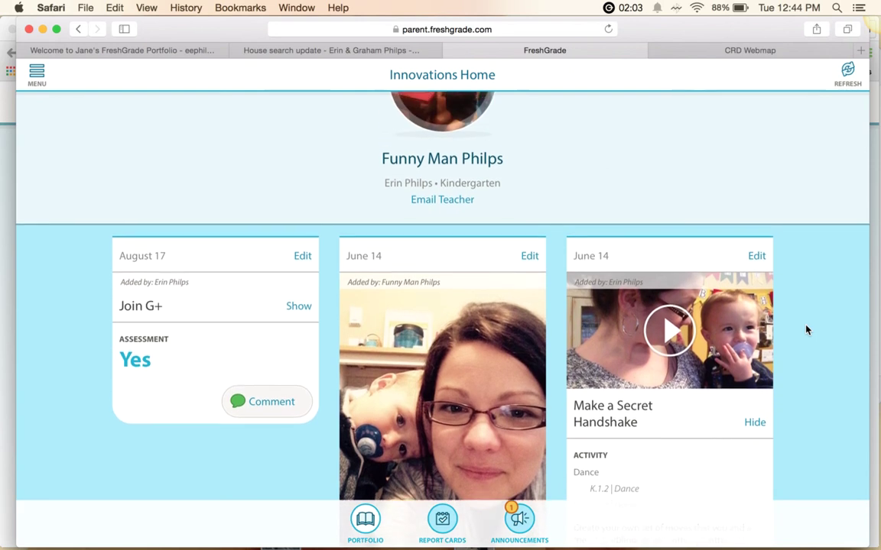